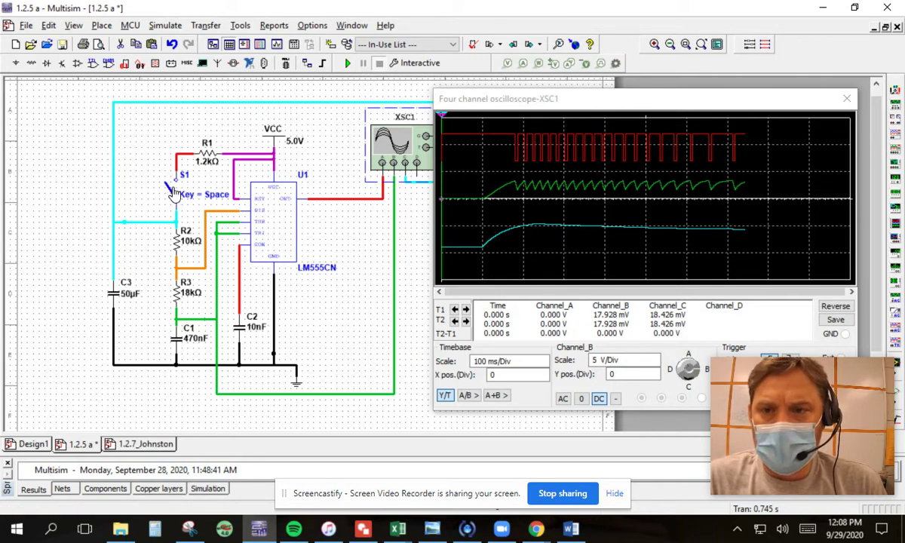
Step: Run the 555 timer simulation and pause it at about 0.757 s
click(350, 64)
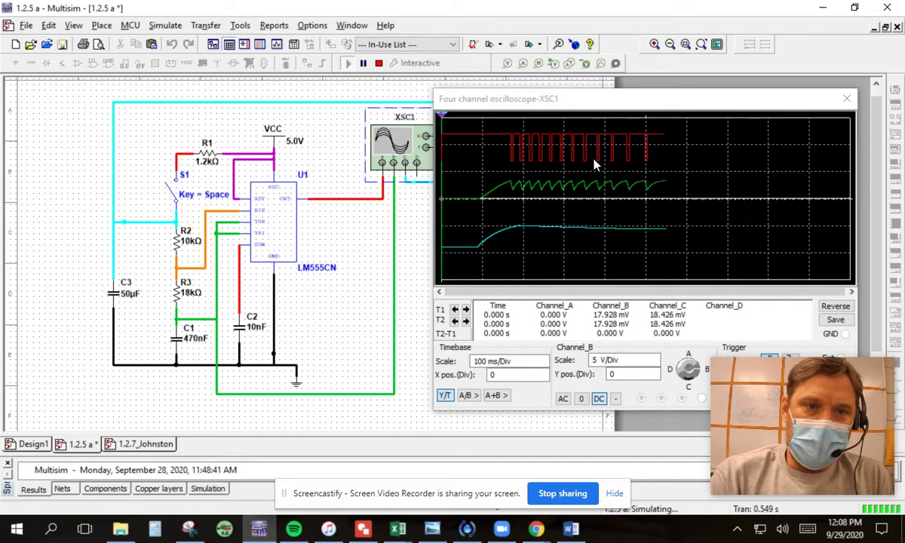
click(364, 65)
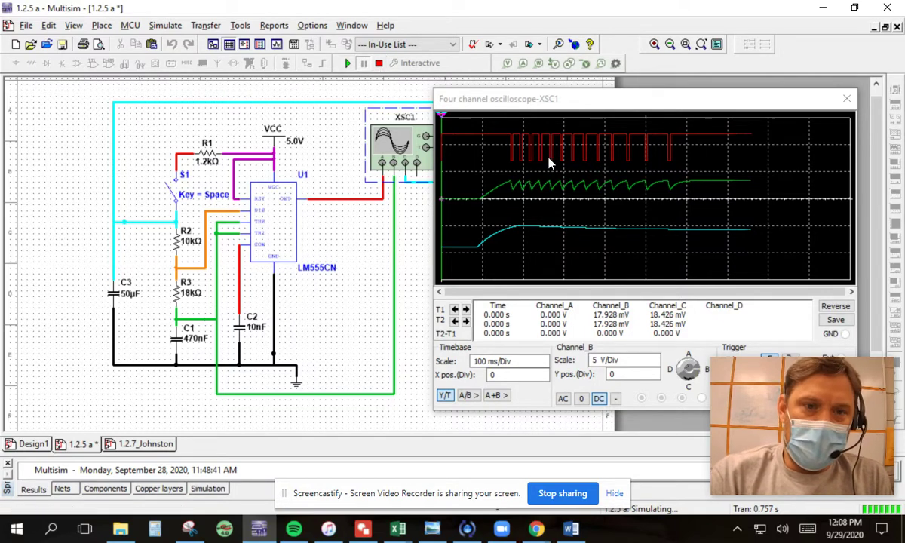
Step: Restart the simulation from zero and toggle switch S1 to trigger the timer
click(379, 64)
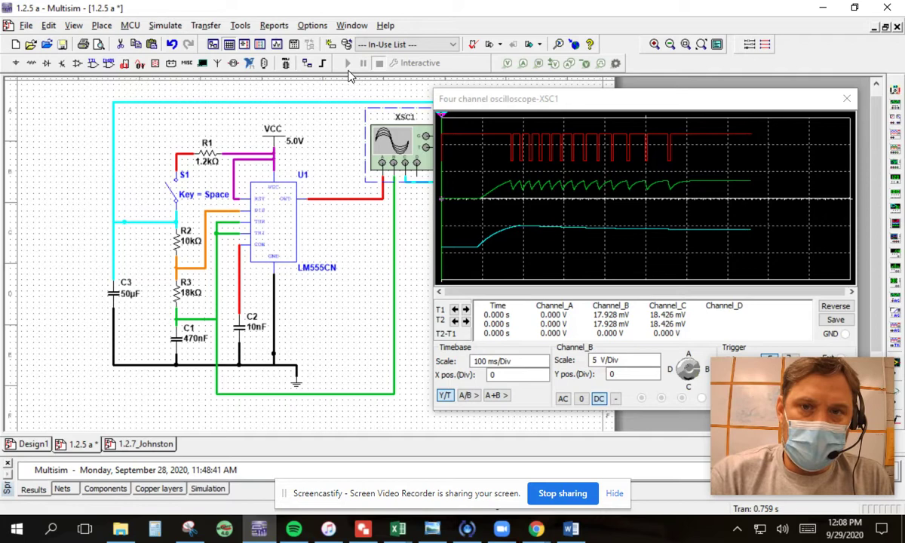
click(347, 63)
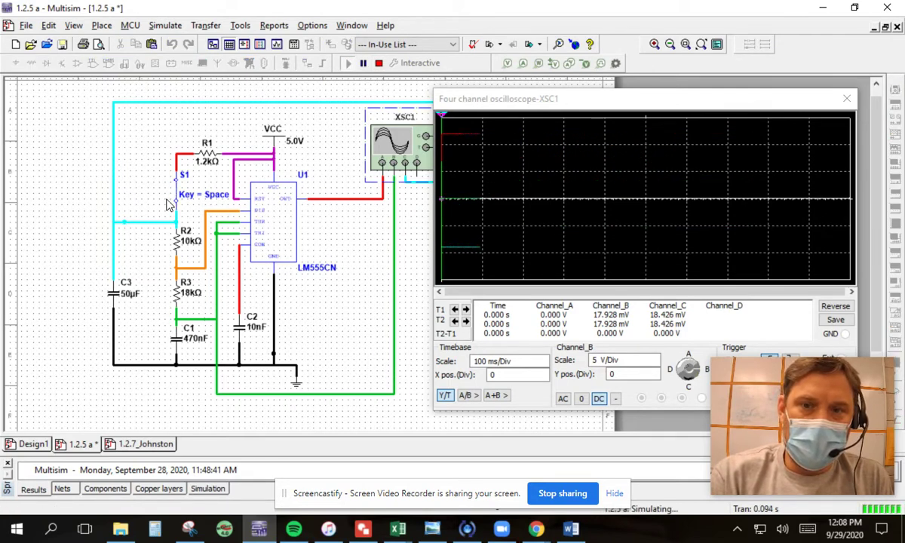
key(space)
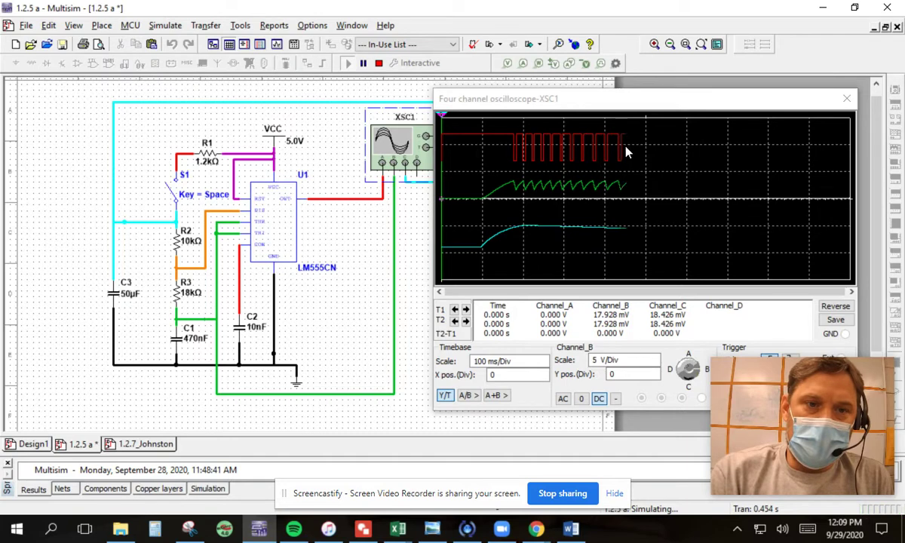
Step: Pause the simulation at 0.744 s to freeze the pulse and capacitor traces
click(363, 65)
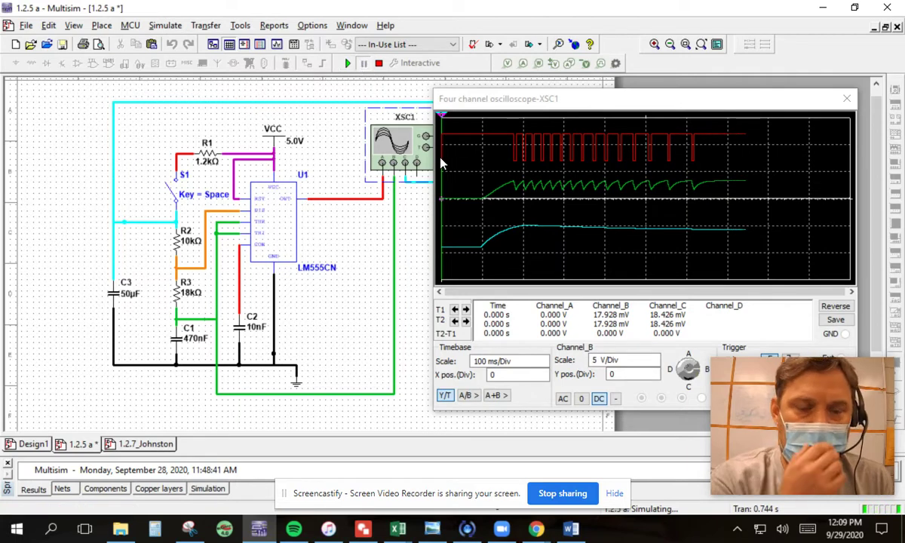